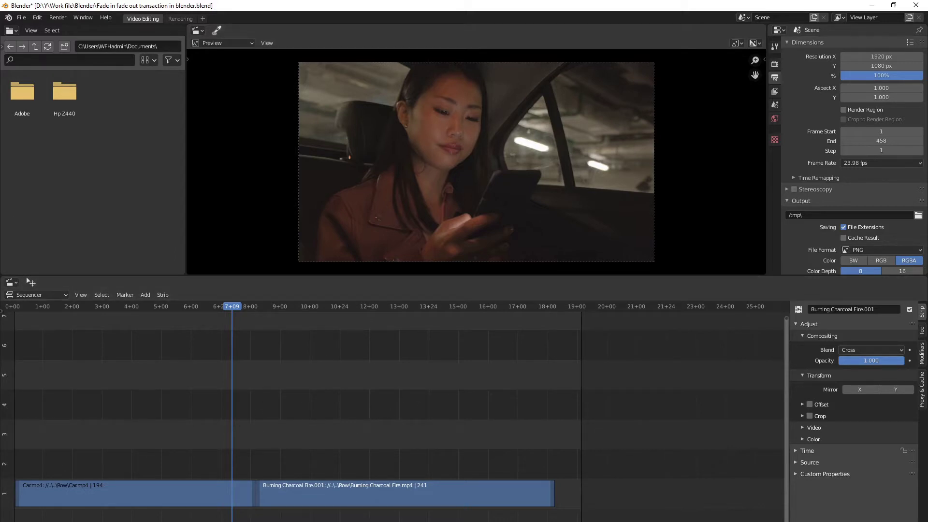
# - Play the timeline through the hard cut from Car.mp4 into the Burning Charcoal Fire clip
pyautogui.press('space')
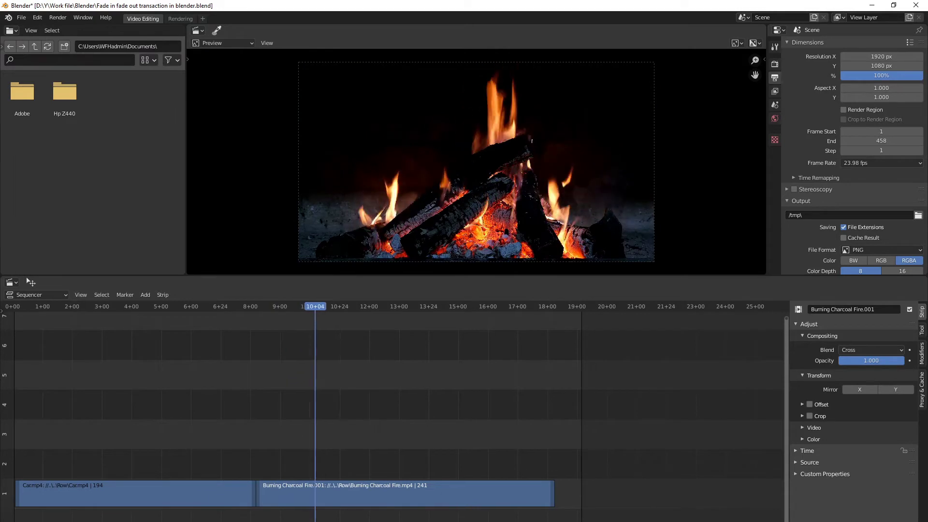
# - Snap the Burning Charcoal Fire strip to Car.mp4's end, scrub the join, and return to frame 7+09
pyautogui.click(253, 307)
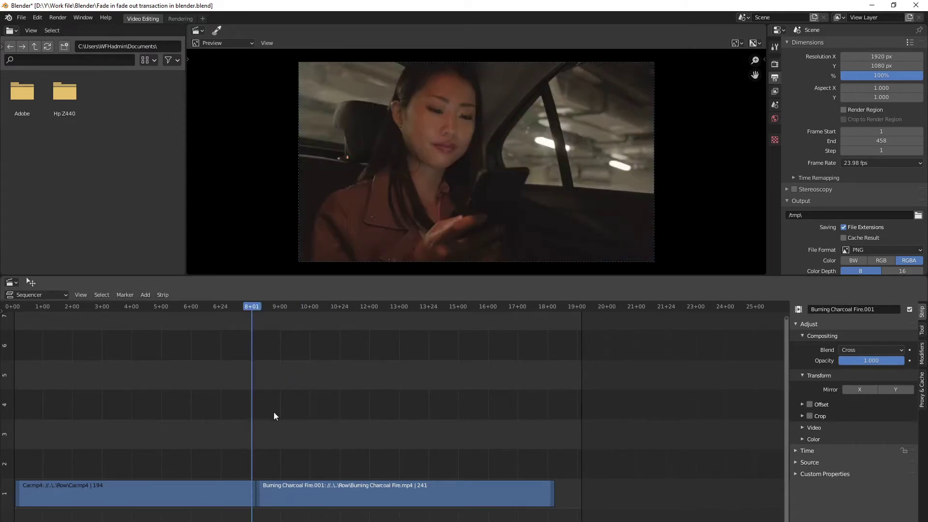
pyautogui.moveTo(311, 496); pyautogui.dragTo(320, 500)
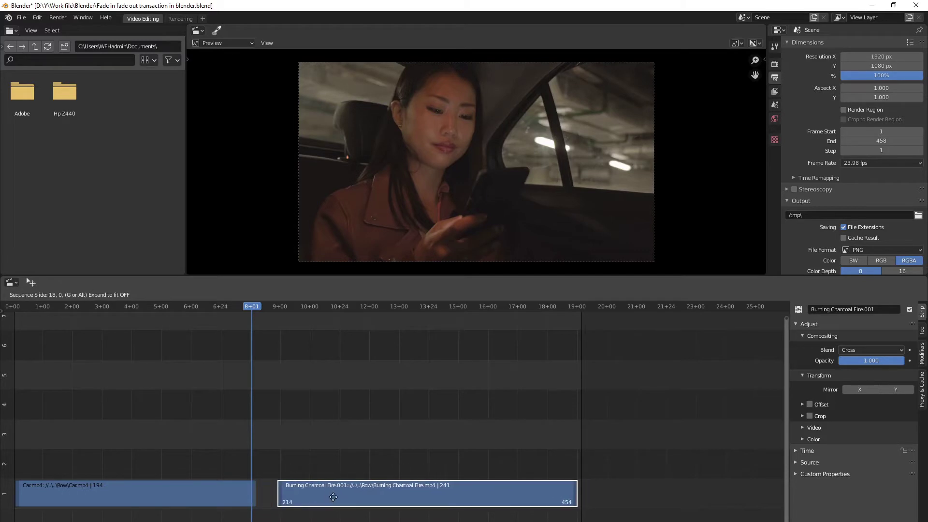
pyautogui.moveTo(320, 501); pyautogui.dragTo(309, 503)
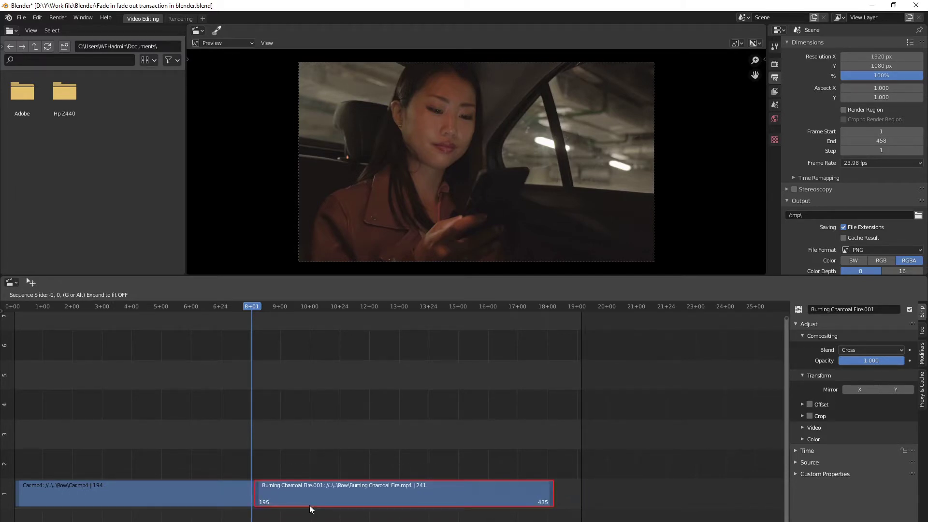
pyautogui.moveTo(257, 310); pyautogui.dragTo(254, 309)
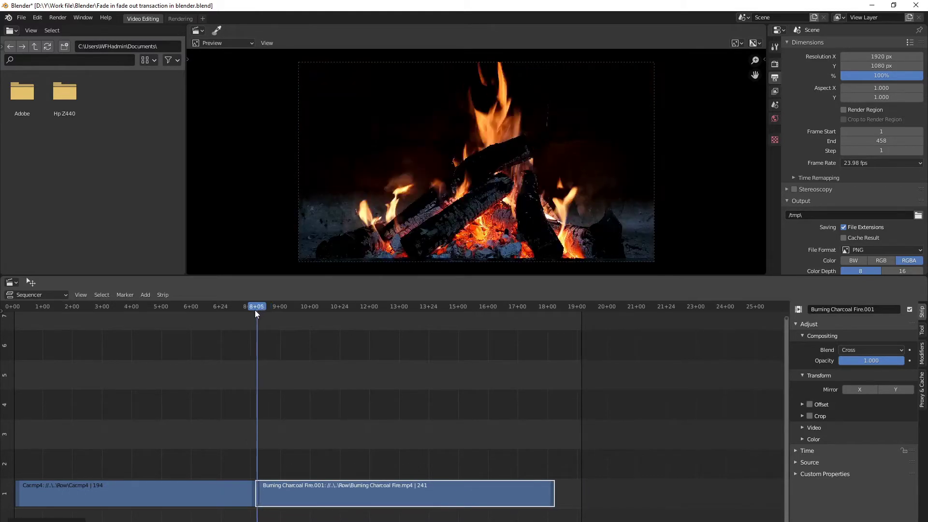
pyautogui.click(233, 318)
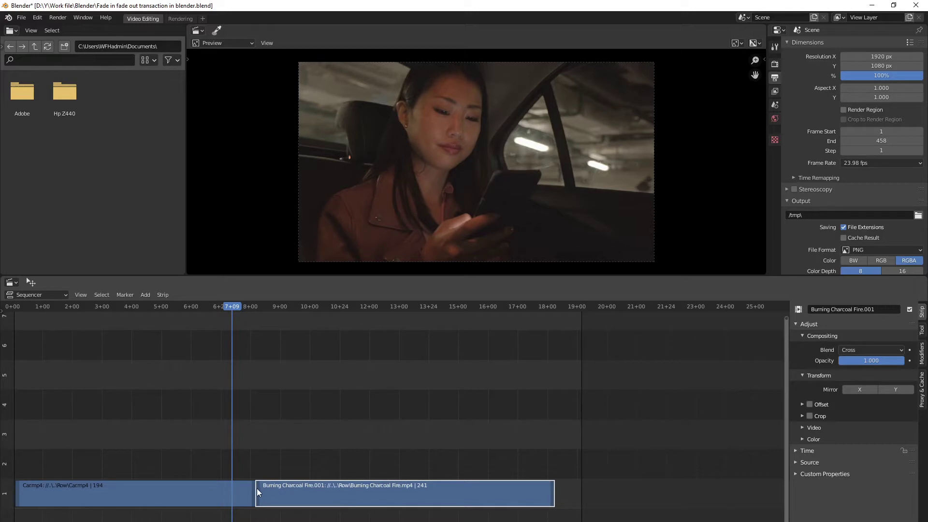
# - Insert a black Color strip on channel 2 at frame 7+09 above the cut
pyautogui.click(239, 492)
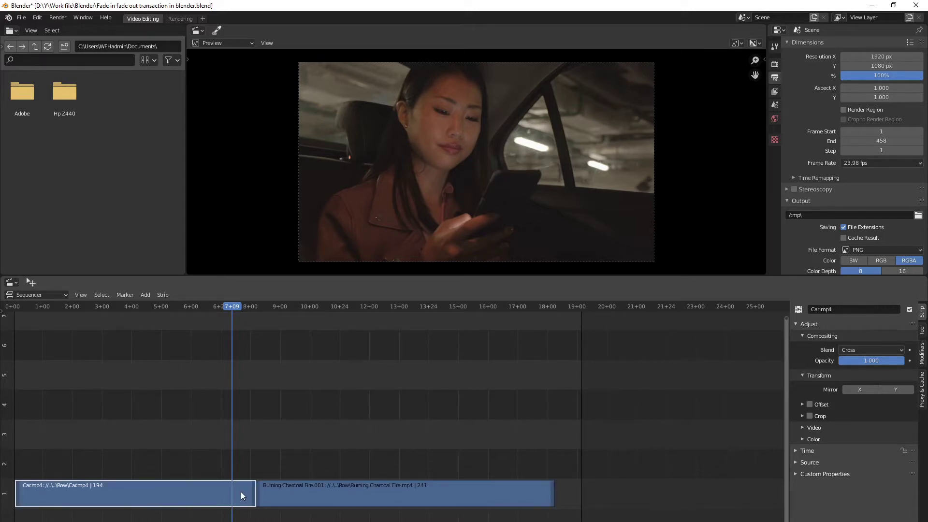
pyautogui.click(144, 296)
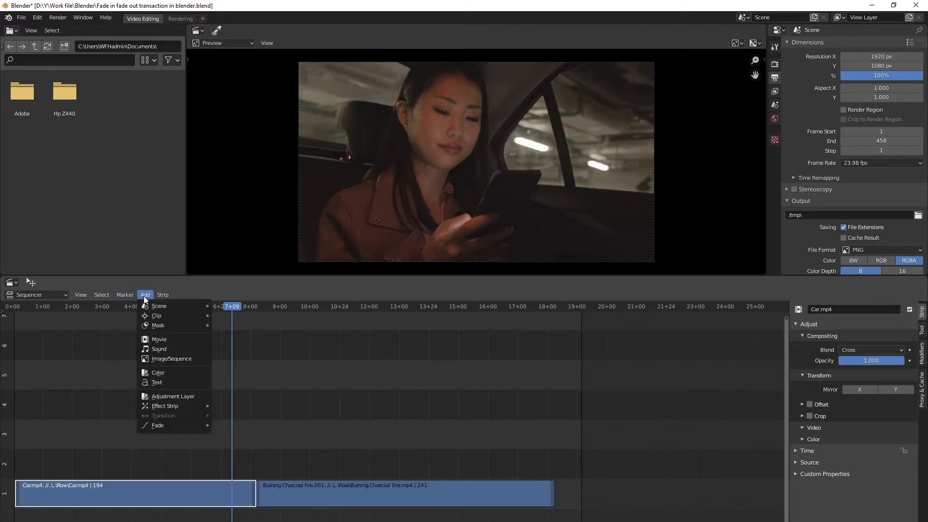
pyautogui.click(169, 371)
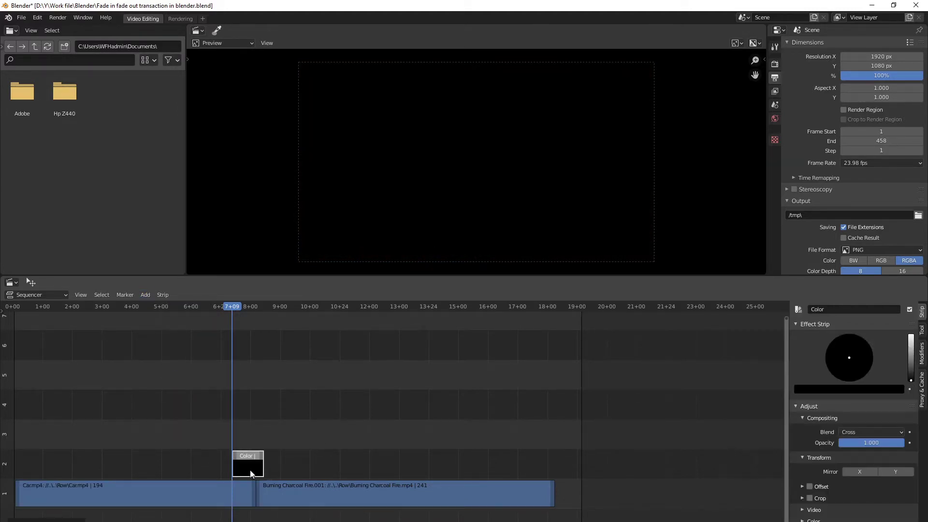
# - Extend the Color strip 20 frames each side so it spans frames 157 to 235
pyautogui.moveTo(261, 474); pyautogui.dragTo(260, 472)
pyautogui.moveTo(261, 471); pyautogui.dragTo(304, 479)
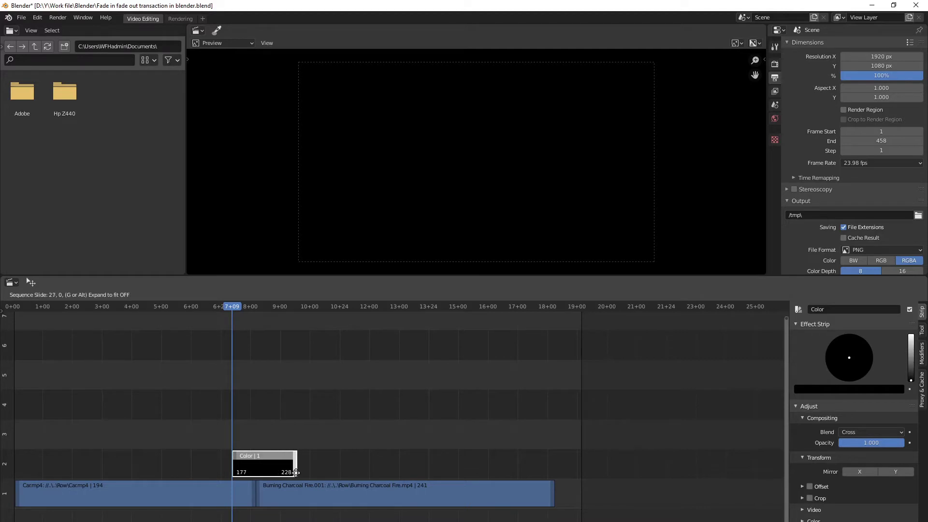
pyautogui.click(234, 474)
pyautogui.moveTo(234, 474); pyautogui.dragTo(208, 472)
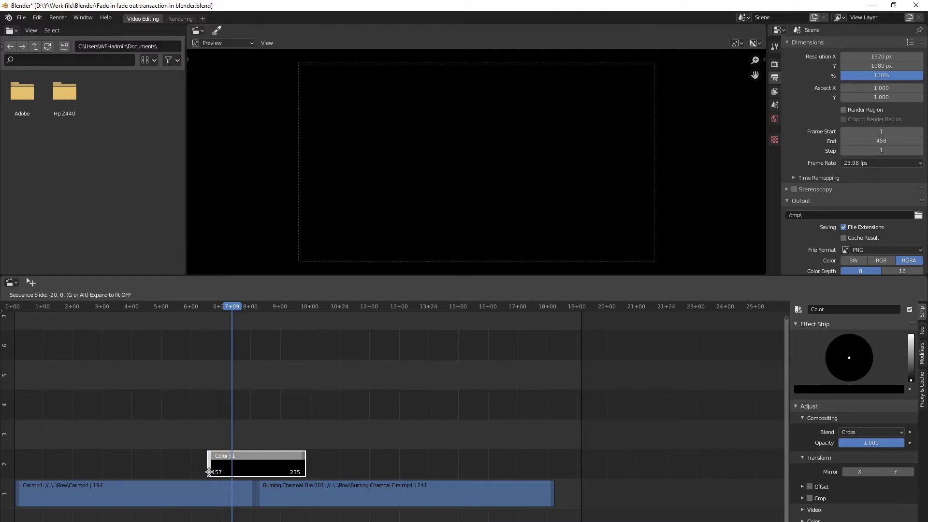
pyautogui.moveTo(208, 472); pyautogui.dragTo(208, 472)
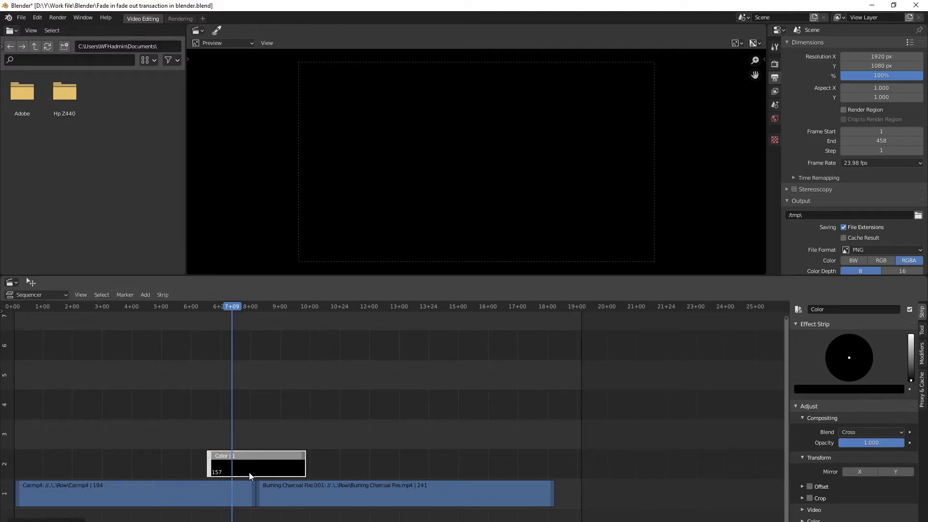
pyautogui.click(199, 497)
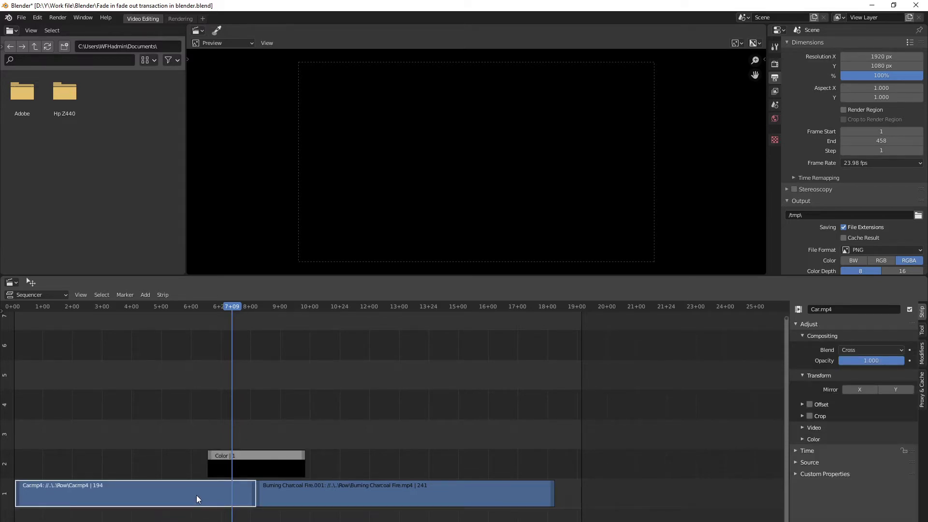
# - Add a Cross transition blending Car.mp4 into the black Color strip
pyautogui.keyDown('shift'); pyautogui.click(258, 465); pyautogui.keyUp('shift')
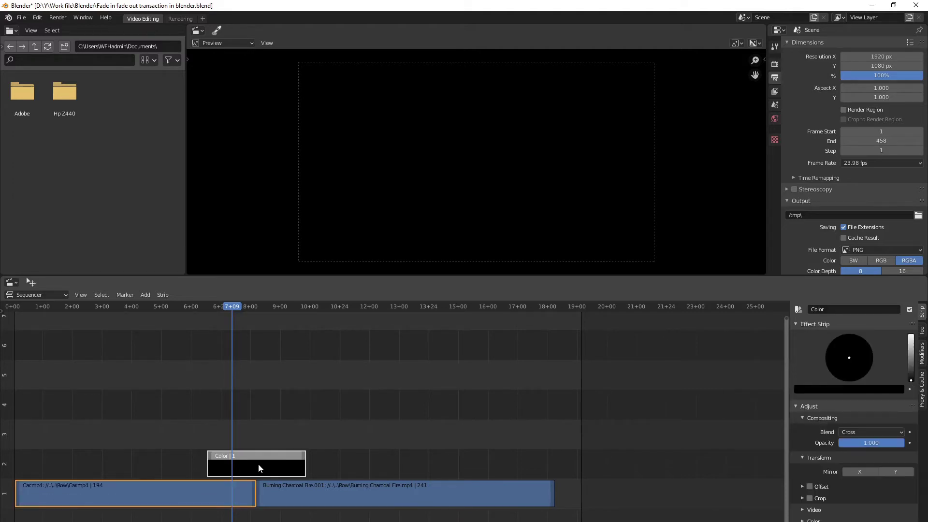
pyautogui.click(147, 295)
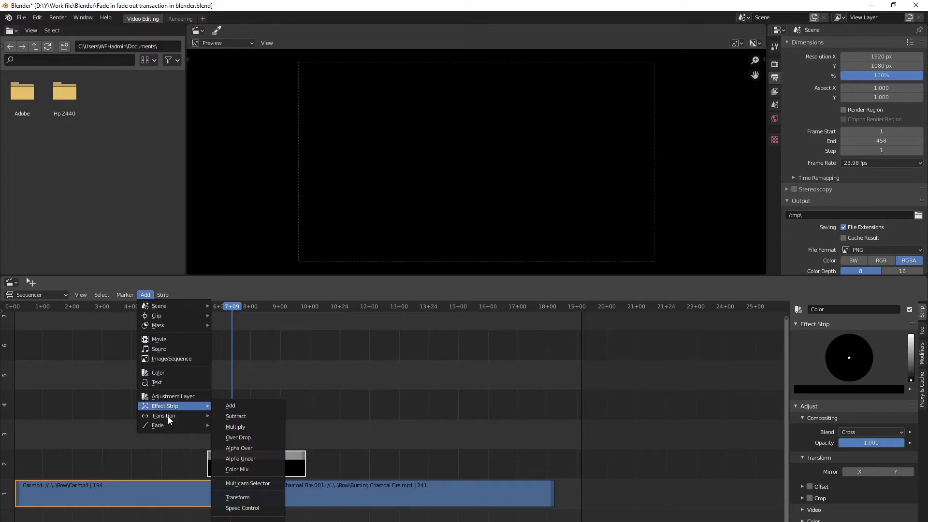
pyautogui.moveTo(165, 415)
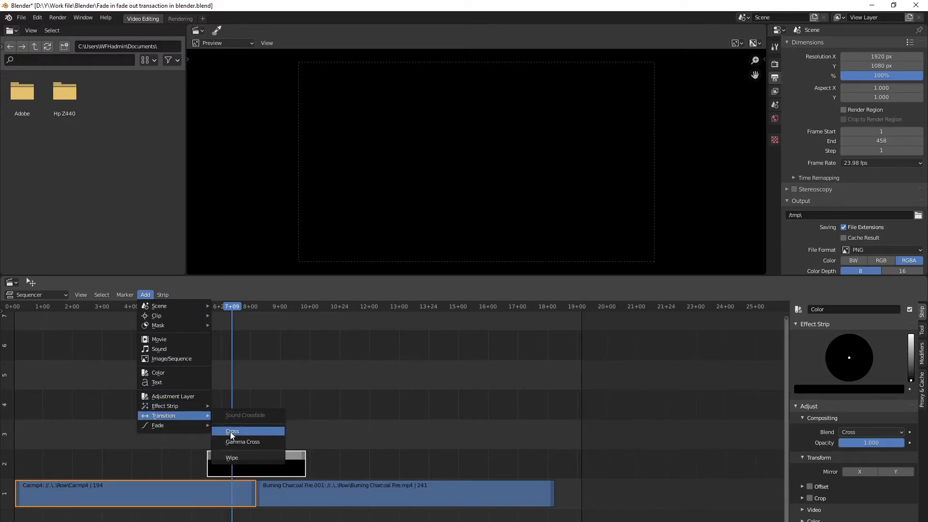
pyautogui.click(232, 431)
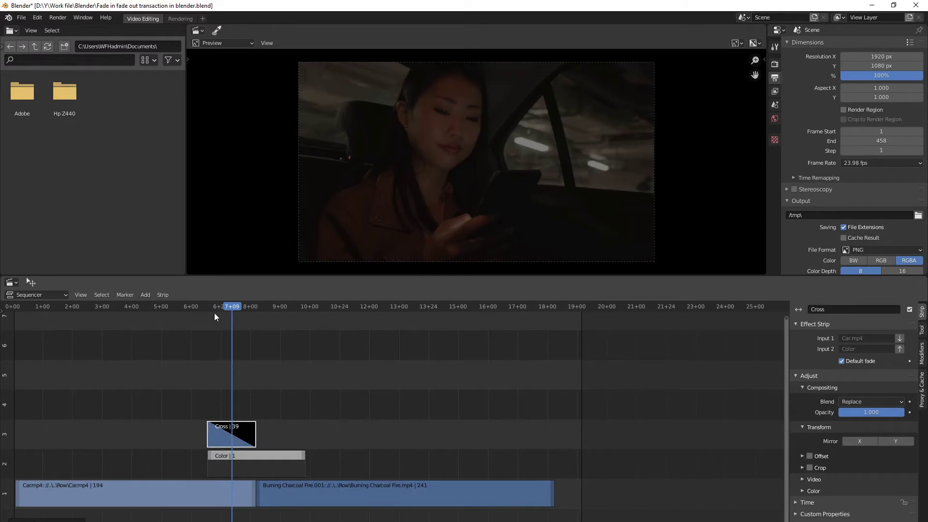
# - Scrub the timeline from frame 6+08 to preview the car clip fading to black
pyautogui.click(202, 305)
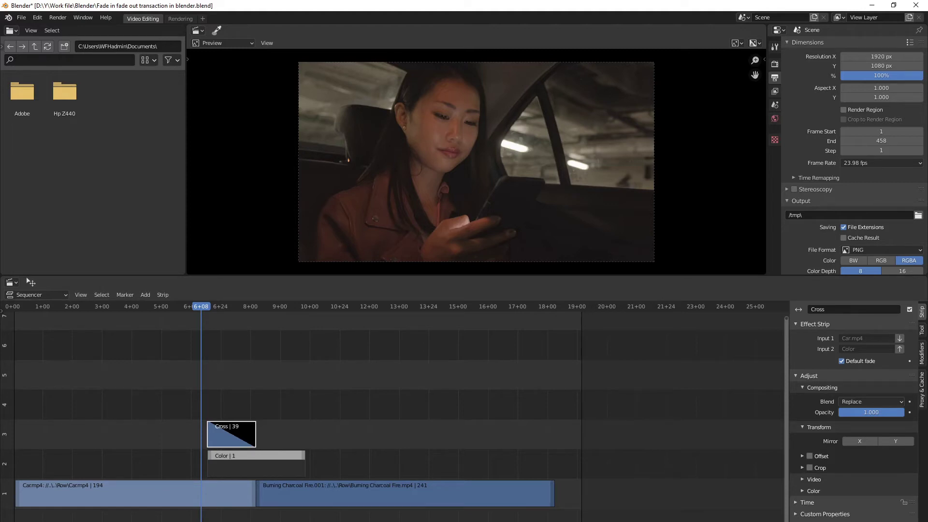
pyautogui.moveTo(285, 306); pyautogui.dragTo(305, 306)
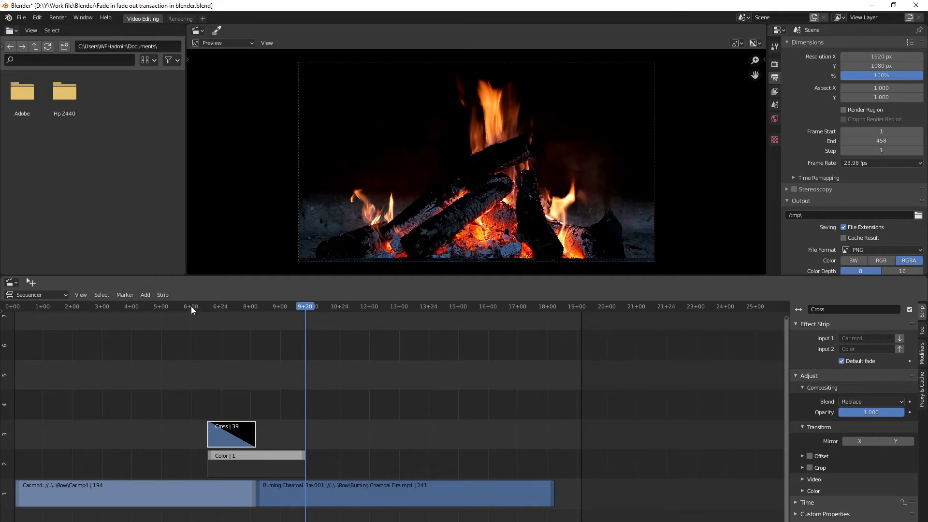
pyautogui.moveTo(193, 306); pyautogui.dragTo(262, 309)
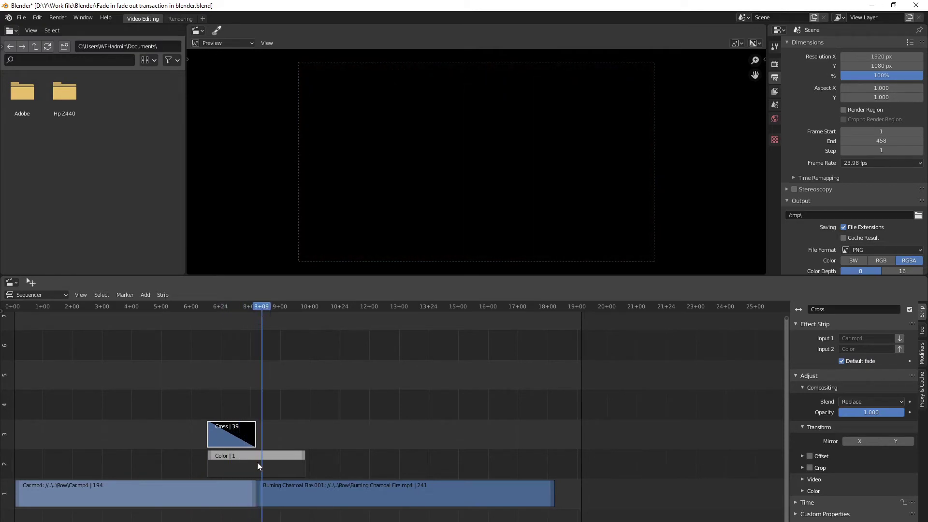
# - Select the black Color strip together with the Burning Charcoal Fire.mp4 strip
pyautogui.click(275, 472)
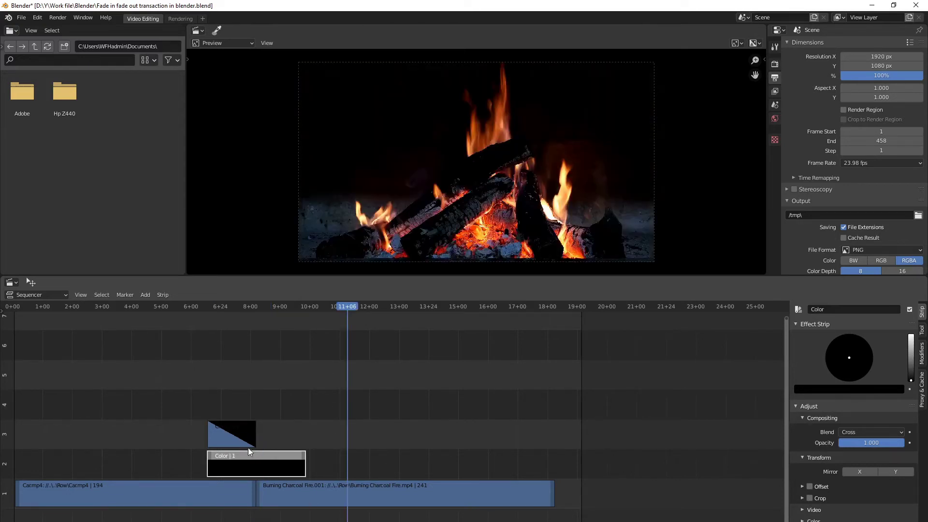
pyautogui.click(333, 495)
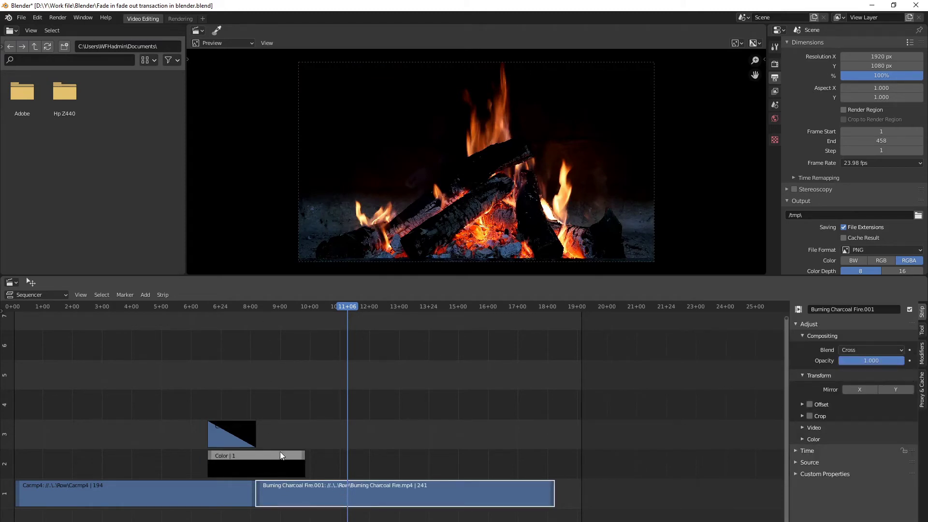
pyautogui.click(299, 418)
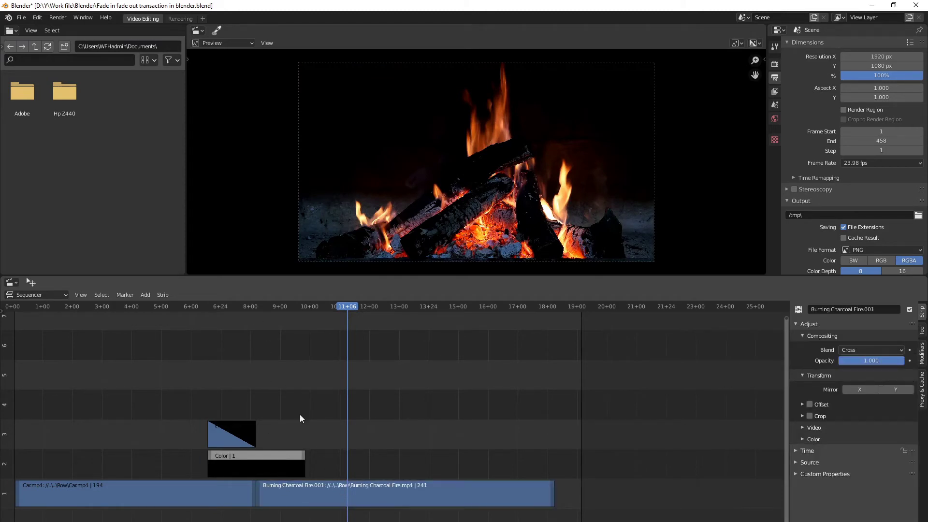
pyautogui.click(273, 468)
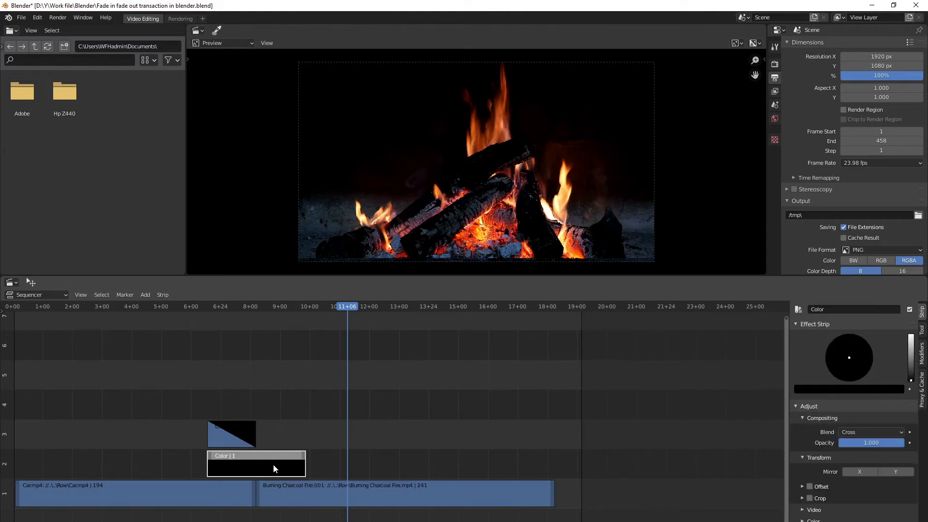
pyautogui.keyDown('shift'); pyautogui.click(302, 494); pyautogui.keyUp('shift')
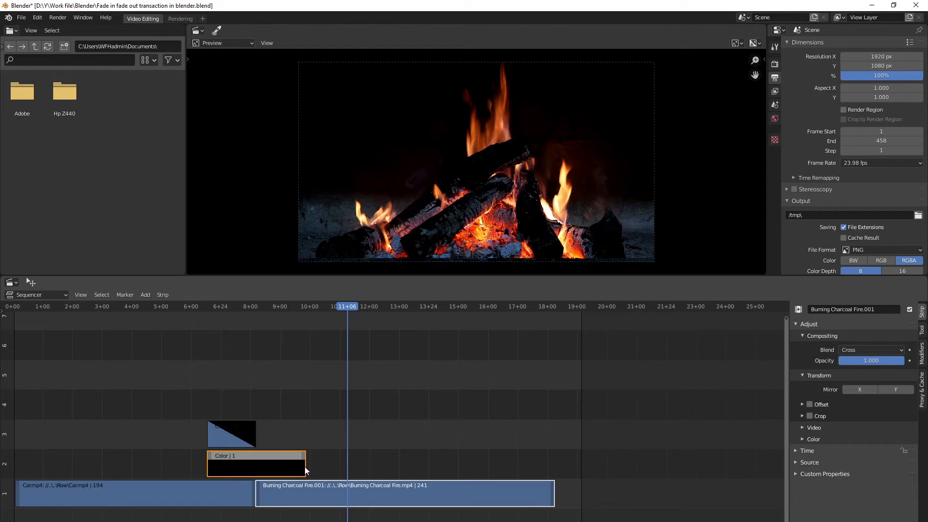
# - Add a 40-frame Cross.001 fade from the Color strip into the fire clip, playhead back to about 6+18
pyautogui.click(145, 295)
pyautogui.moveTo(164, 416)
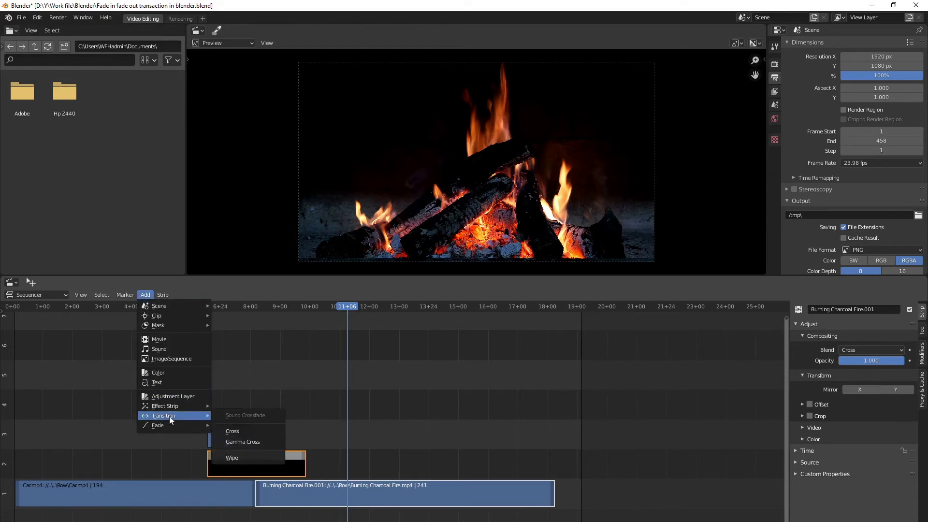
pyautogui.click(231, 431)
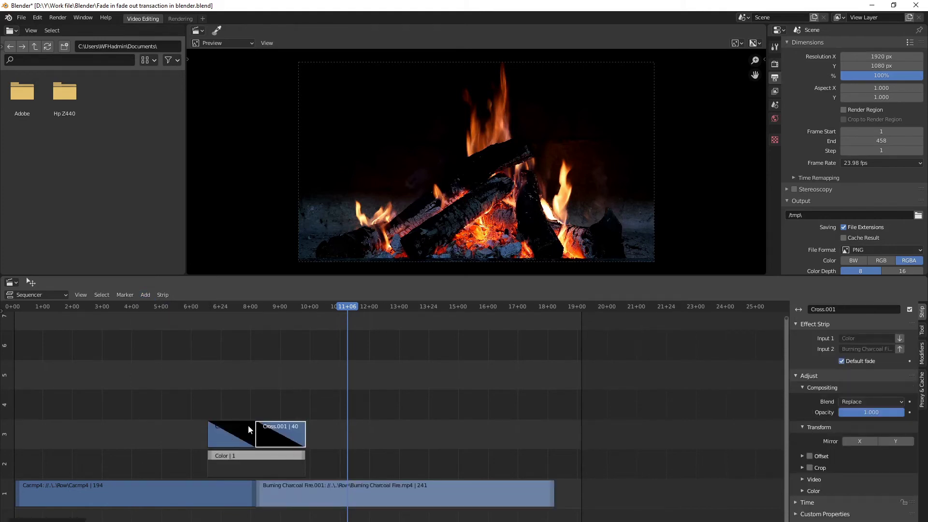
pyautogui.moveTo(200, 306)
pyautogui.mouseDown()
pyautogui.moveTo(315, 334)
pyautogui.moveTo(249, 346)
pyautogui.moveTo(202, 320)
pyautogui.moveTo(210, 323)
pyautogui.mouseUp()
pyautogui.press('Right')
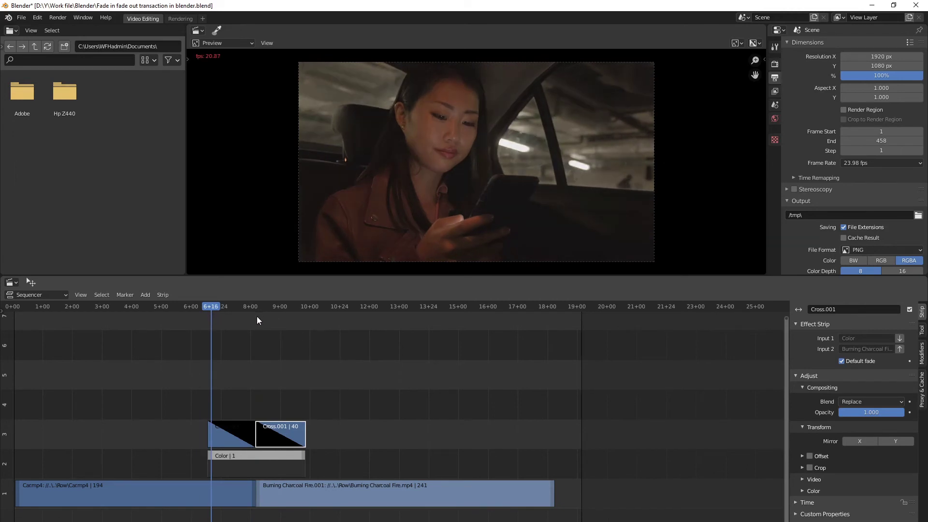
pyautogui.click(265, 310)
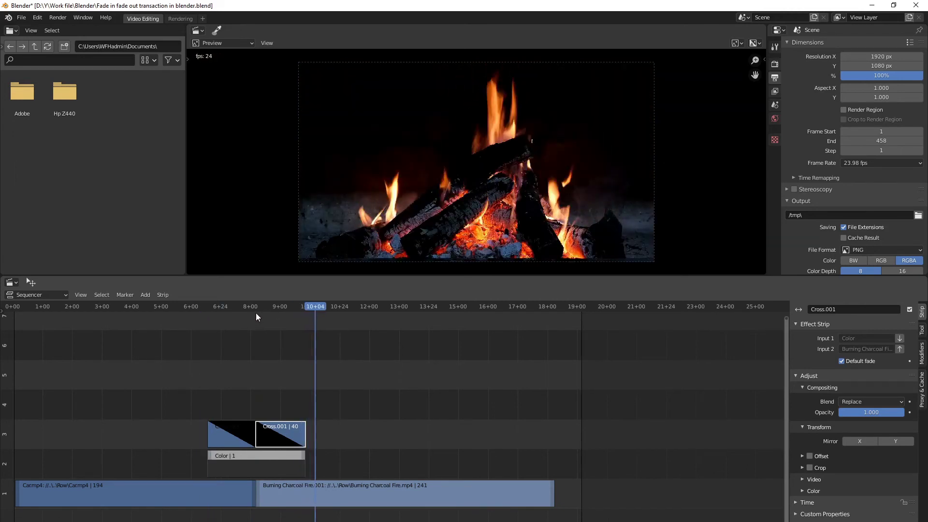
pyautogui.click(214, 308)
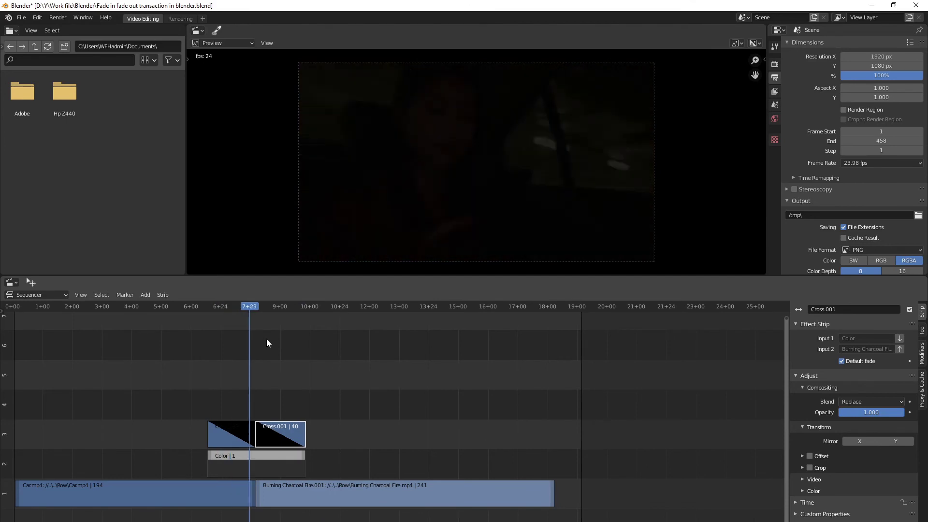
pyautogui.click(225, 309)
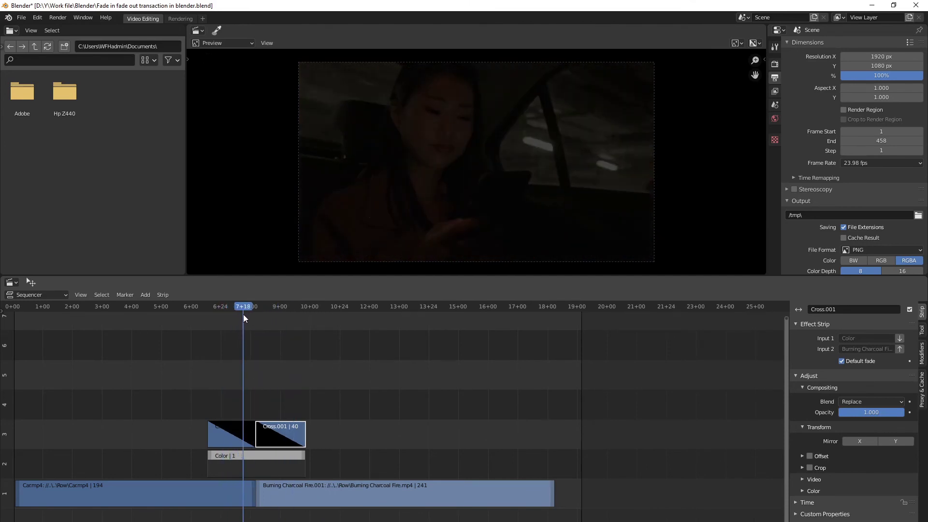
pyautogui.click(215, 308)
pyautogui.press('space')
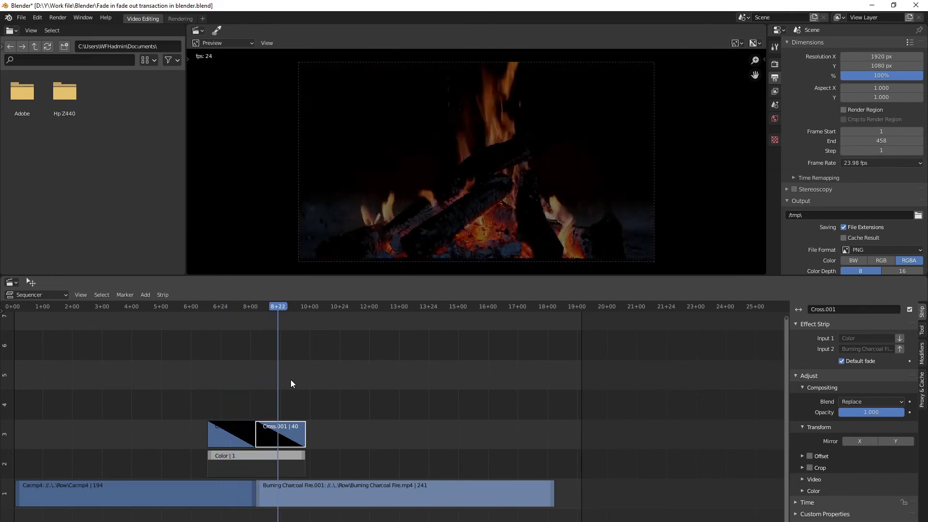
pyautogui.press('space')
# - Change the Color strip from black to purple and return the playhead before the transitions
pyautogui.click(265, 469)
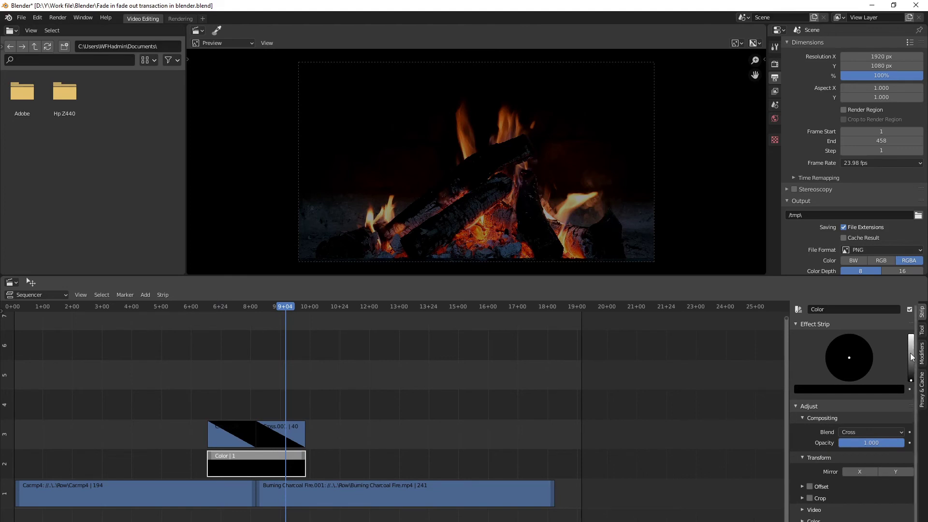
pyautogui.moveTo(911, 358); pyautogui.dragTo(910, 335)
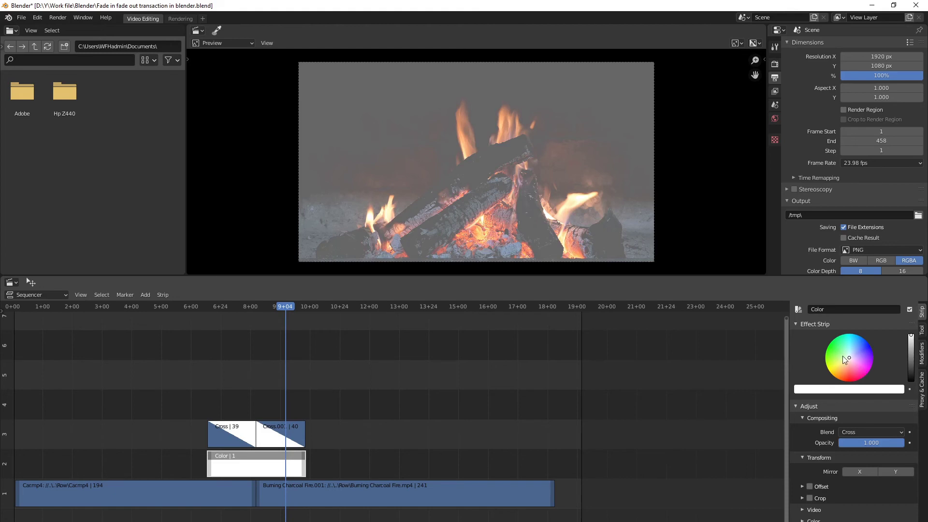
pyautogui.moveTo(849, 358); pyautogui.dragTo(873, 356)
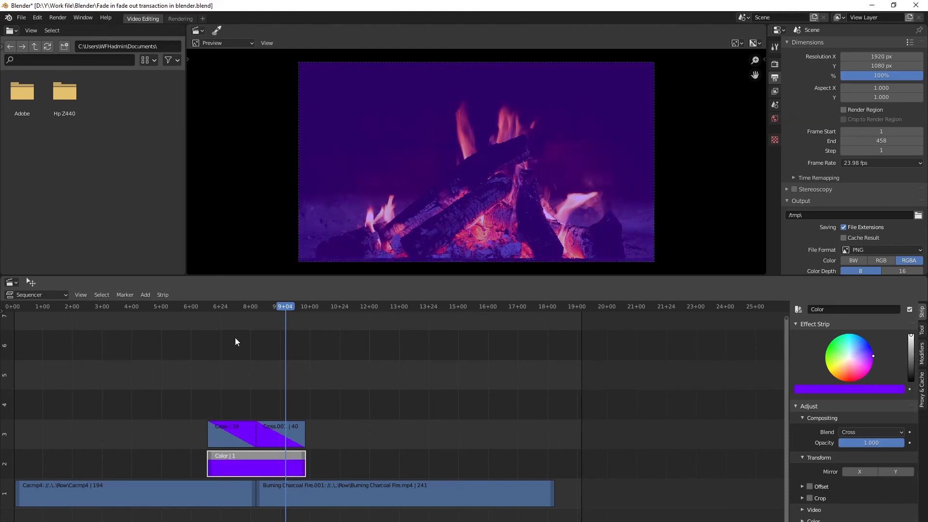
pyautogui.click(192, 304)
pyautogui.press('space')
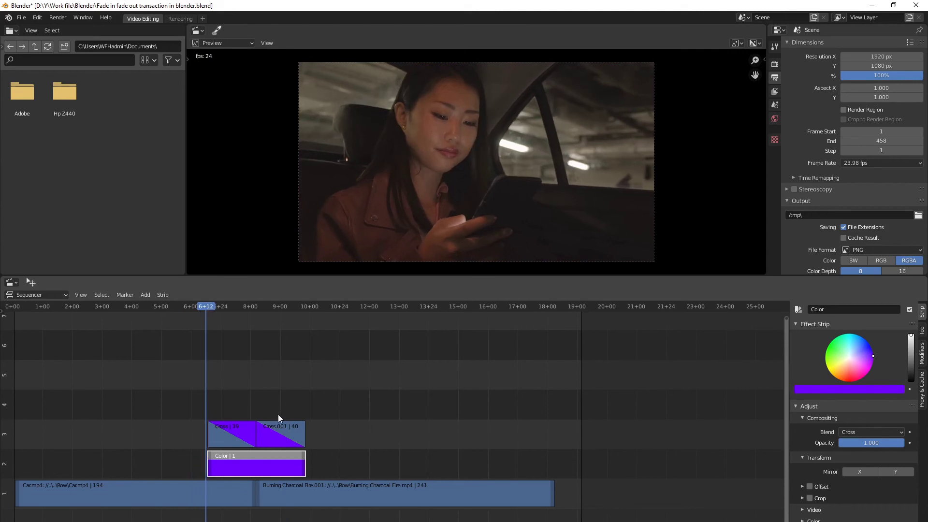
pyautogui.press('space')
pyautogui.click(218, 307)
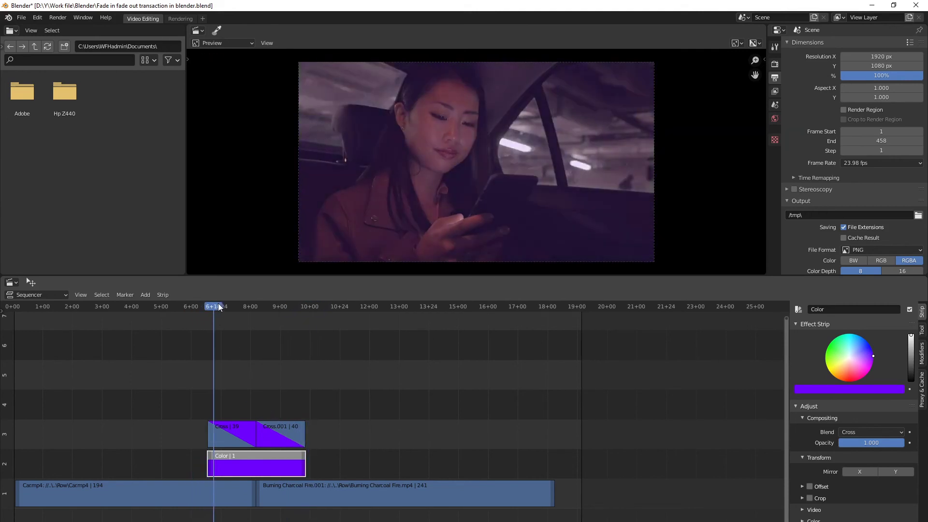
pyautogui.moveTo(218, 306)
pyautogui.mouseDown()
pyautogui.moveTo(303, 334)
pyautogui.moveTo(238, 346)
pyautogui.mouseUp()
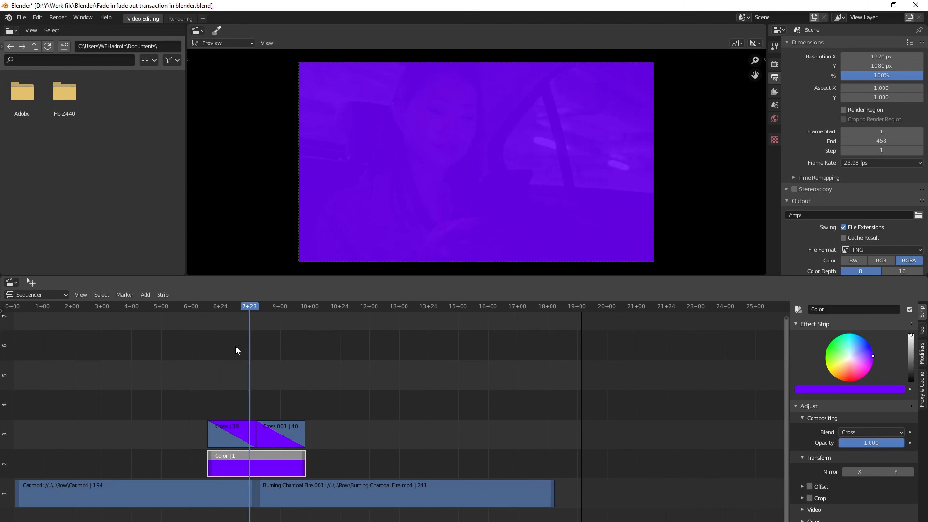
pyautogui.press('Left')
pyautogui.click(535, 383)
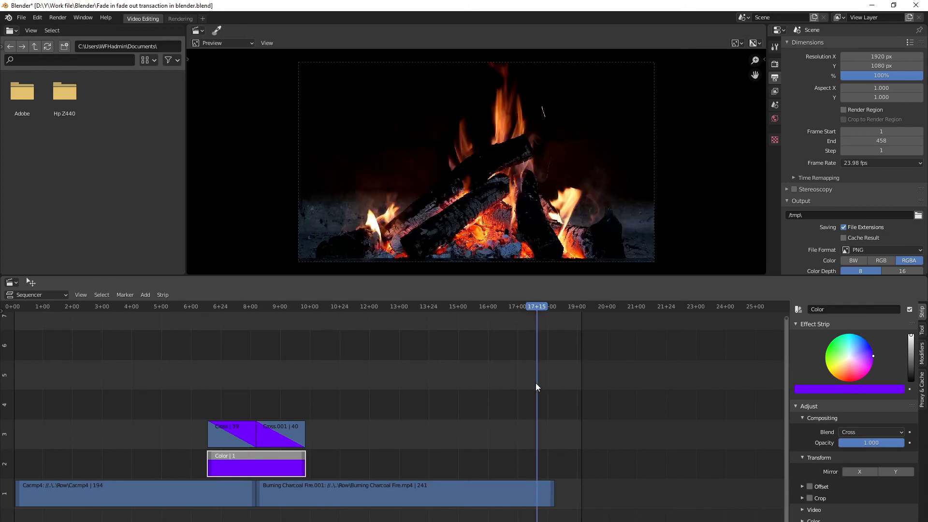